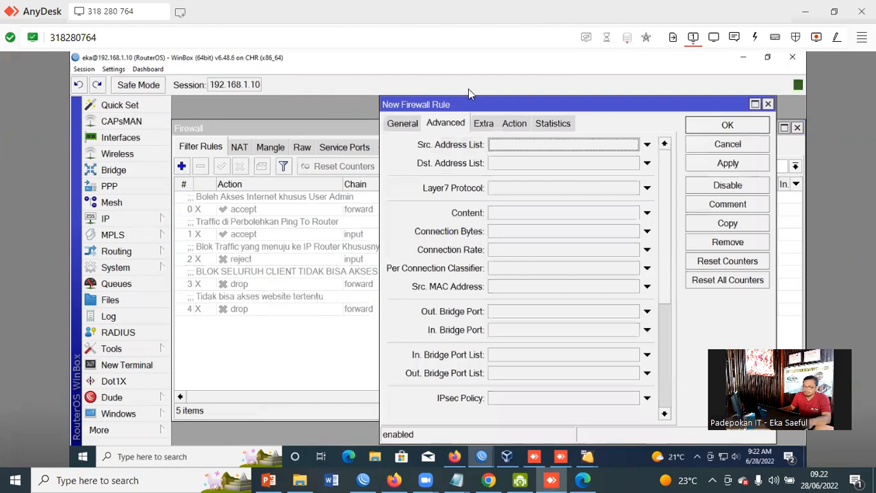
Set the new firewall rule's chain to input and its destination address to 192.168.20.1.
left_click(402, 123)
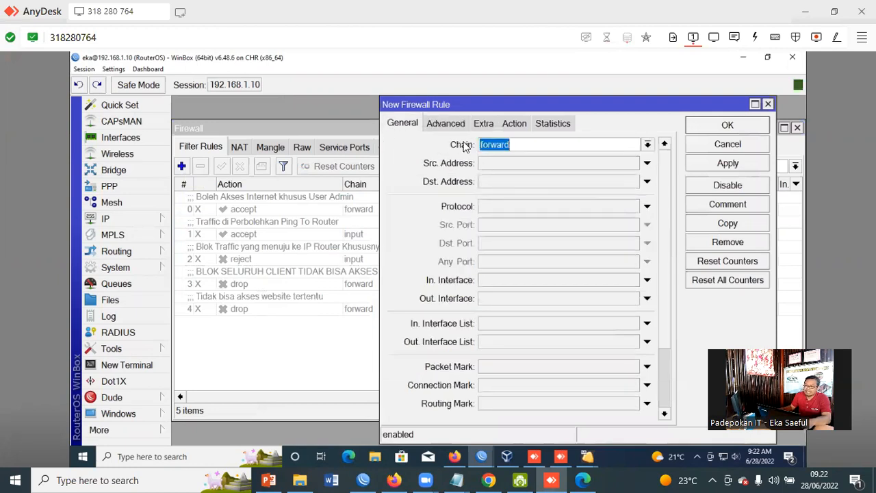
left_click(647, 145)
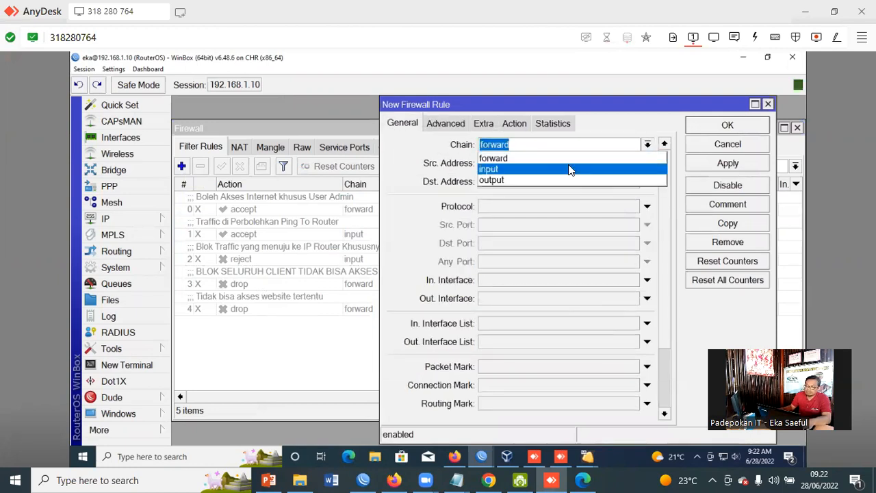
left_click(569, 168)
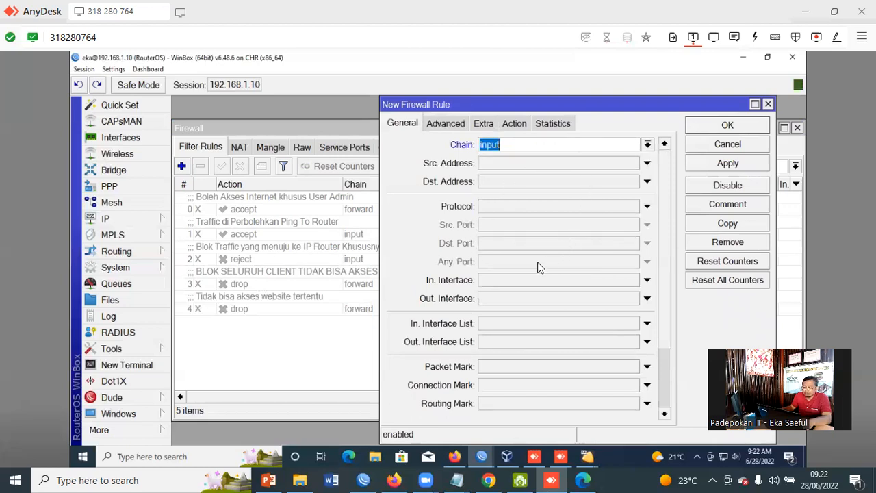
left_click(509, 183)
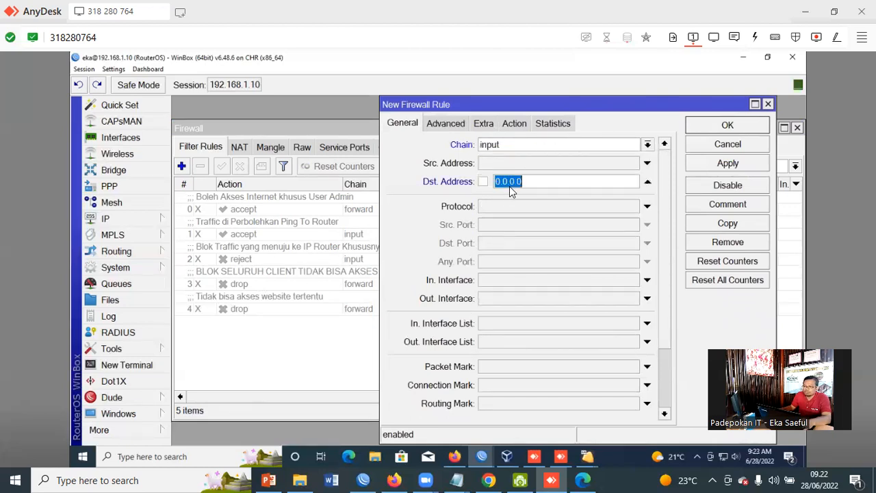
type("192")
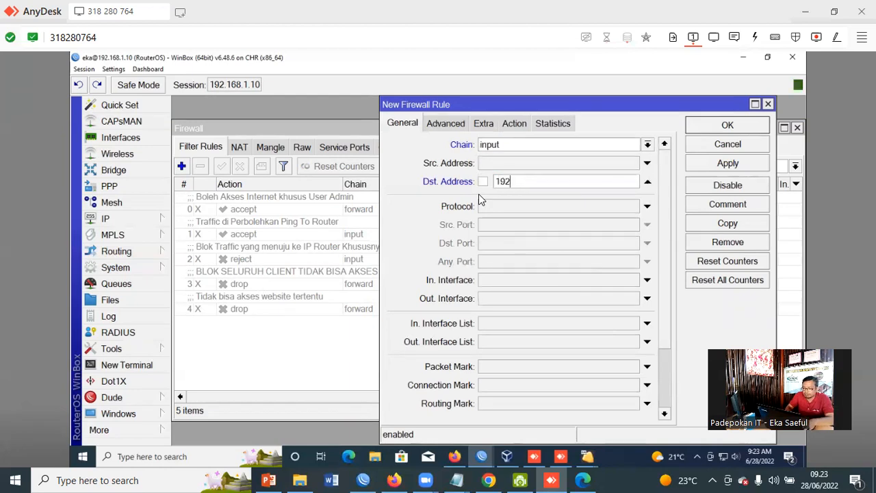
type(".168.")
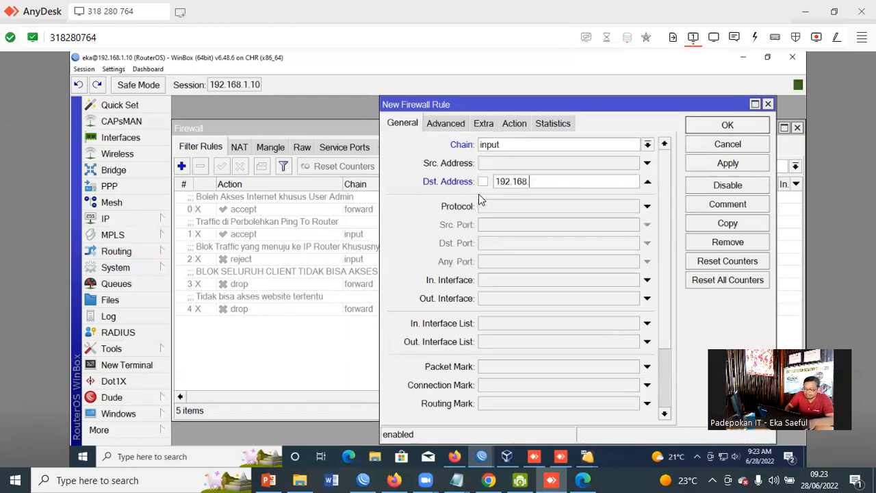
type("20.1")
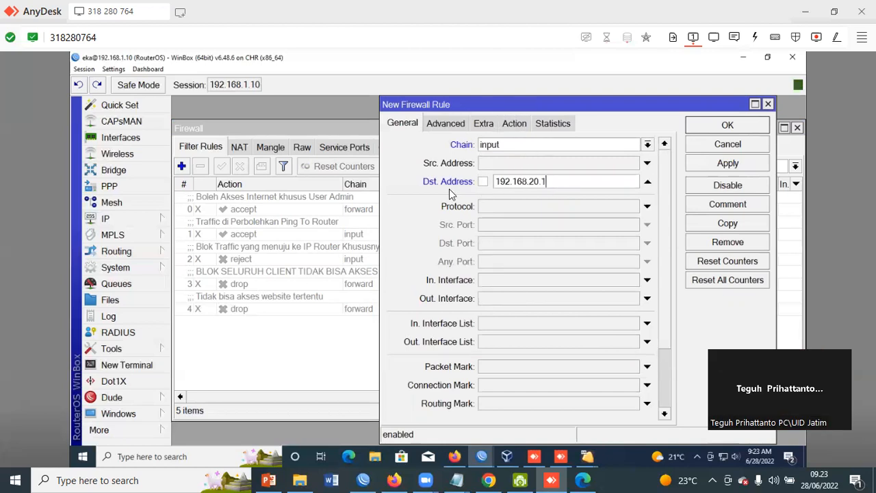
Restrict the new firewall rule to the icmp protocol.
left_click(513, 208)
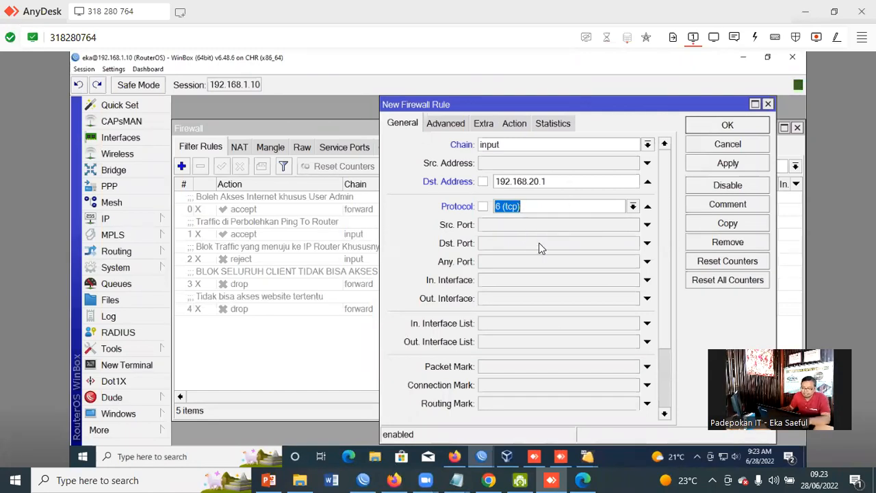
left_click(633, 206)
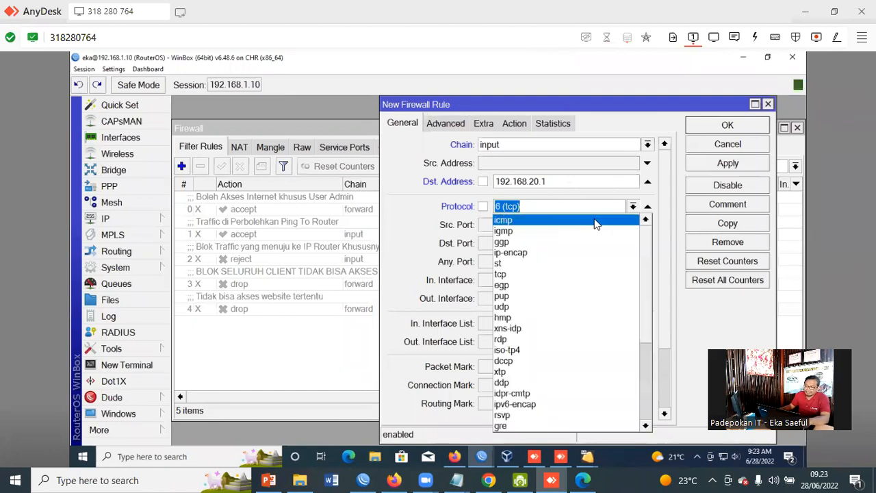
left_click(597, 223)
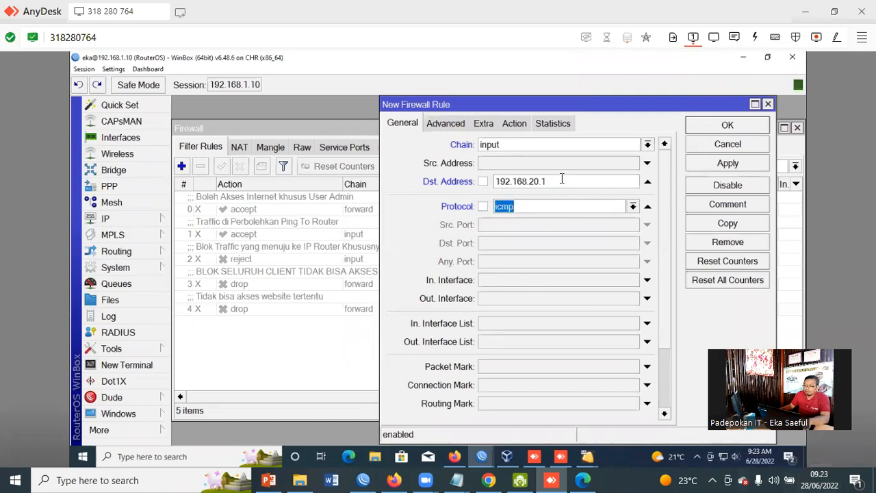
Set the rule's action to add src to address list, using the address list name Tukang Ping.
left_click(514, 125)
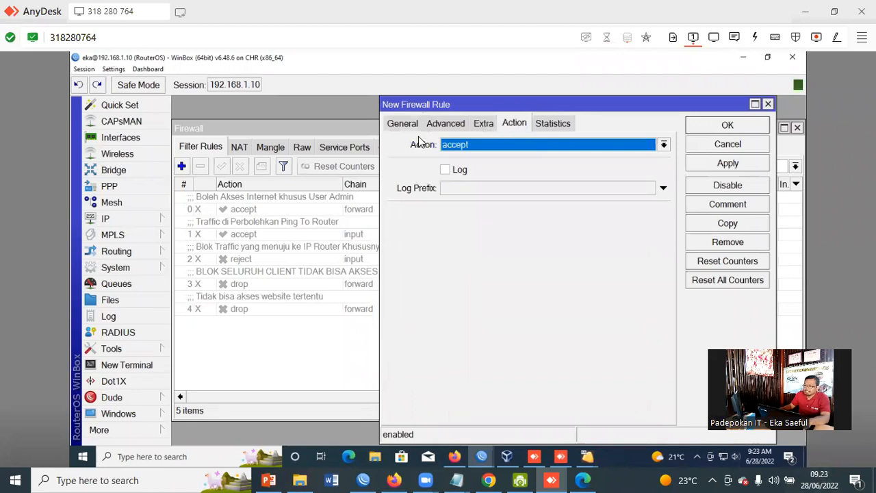
left_click(663, 145)
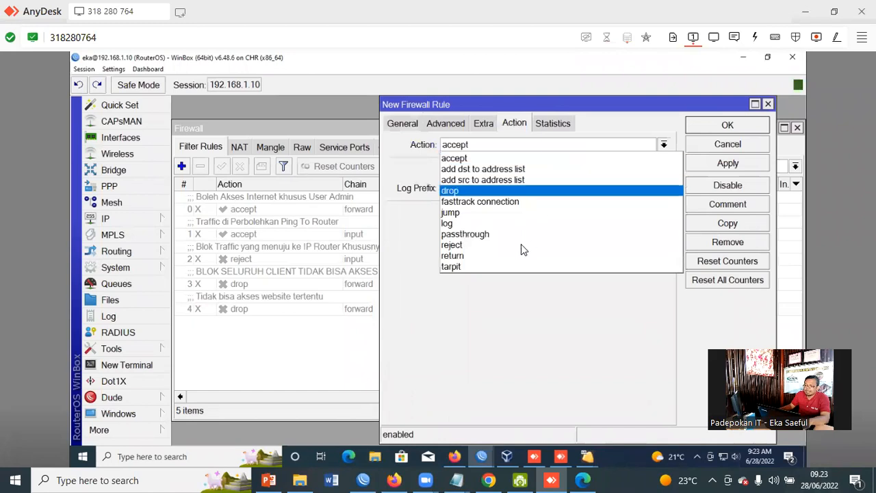
left_click(543, 181)
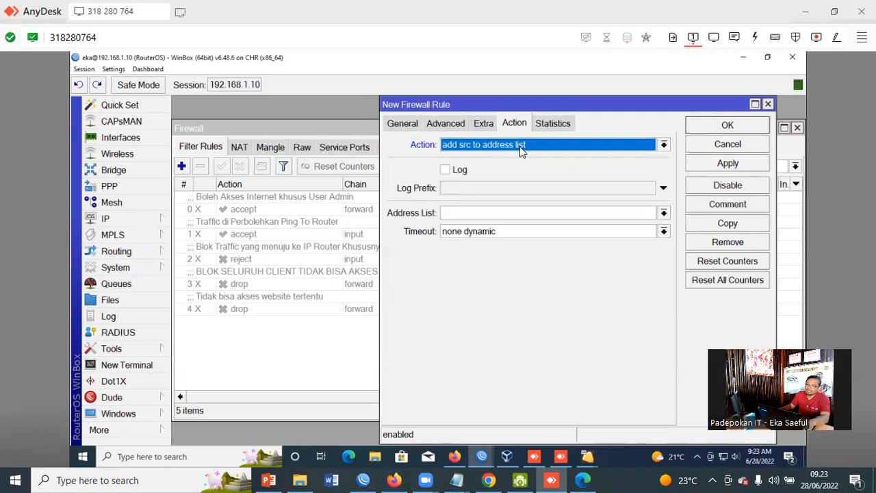
left_click(455, 213)
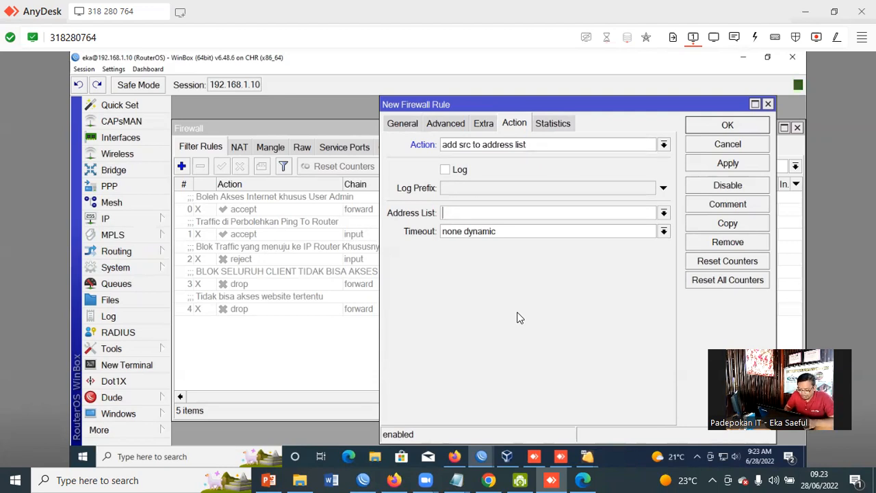
type("Tuka")
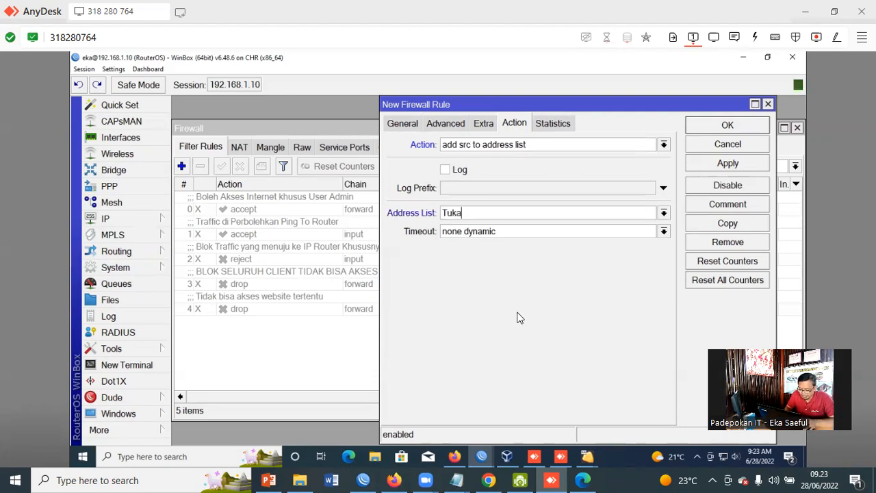
type("ng Ping")
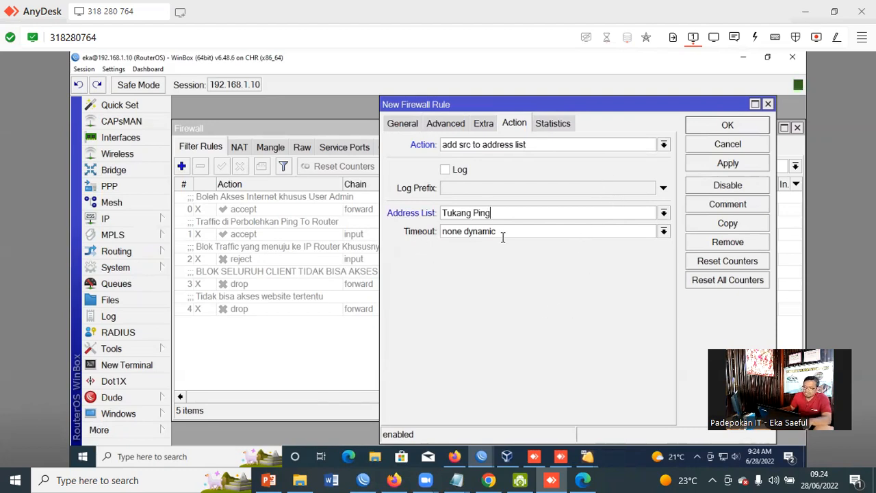
Set the timeout for the rule's address list entries to 00:15:00.
triple_click(472, 232)
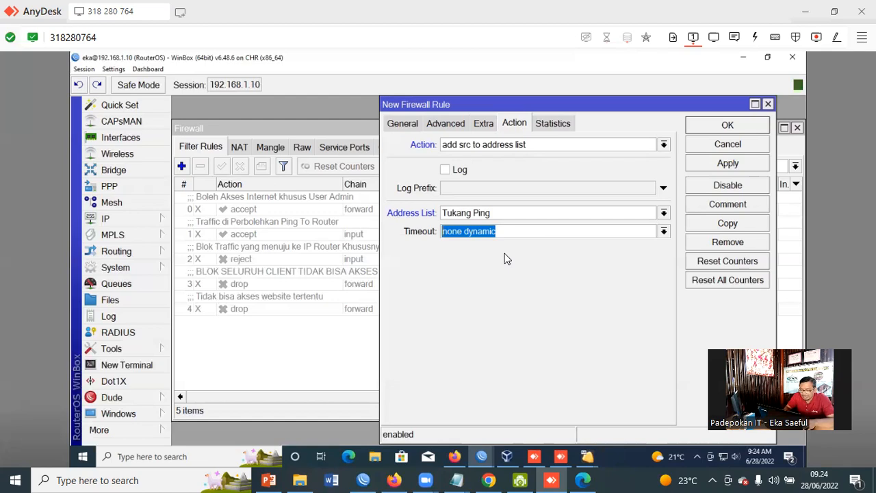
type("0")
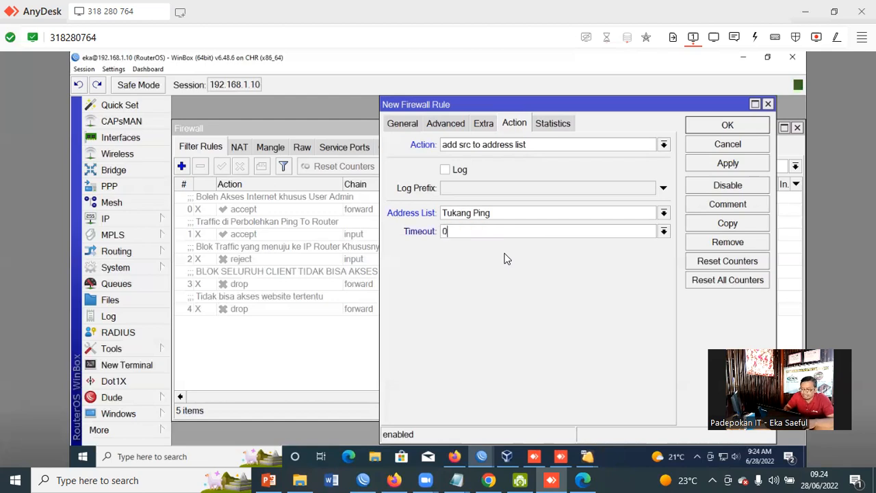
type("0:")
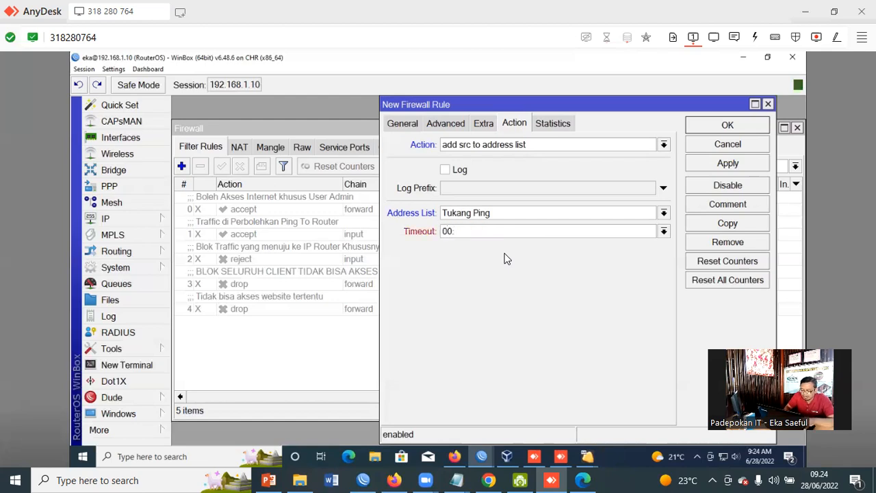
type("05:00")
key("Left")
key("Left")
key("Left")
key("Left")
key("BackSpace")
type("1")
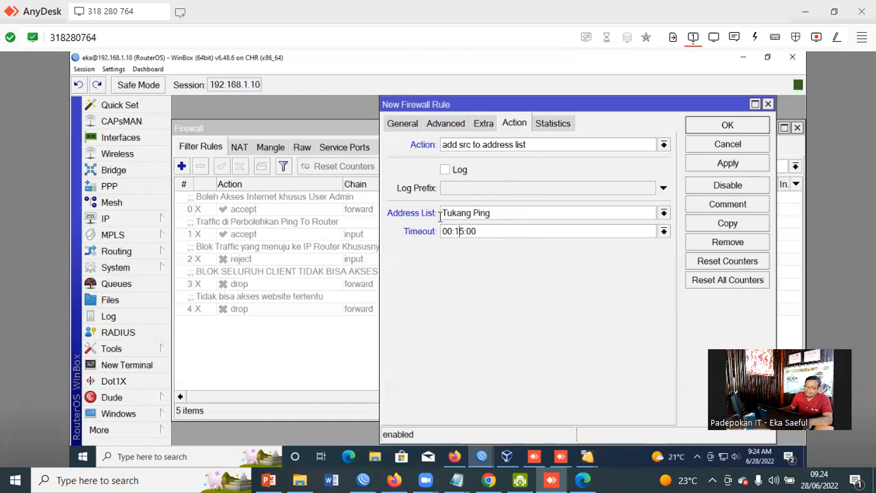
left_click_drag(484, 236, 440, 231)
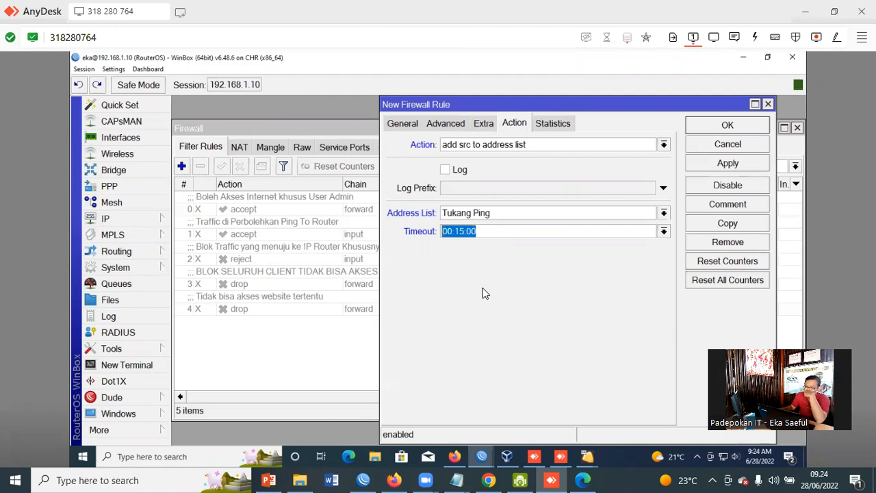
Recheck the rule's general and action settings and save the new firewall rule.
left_click(401, 124)
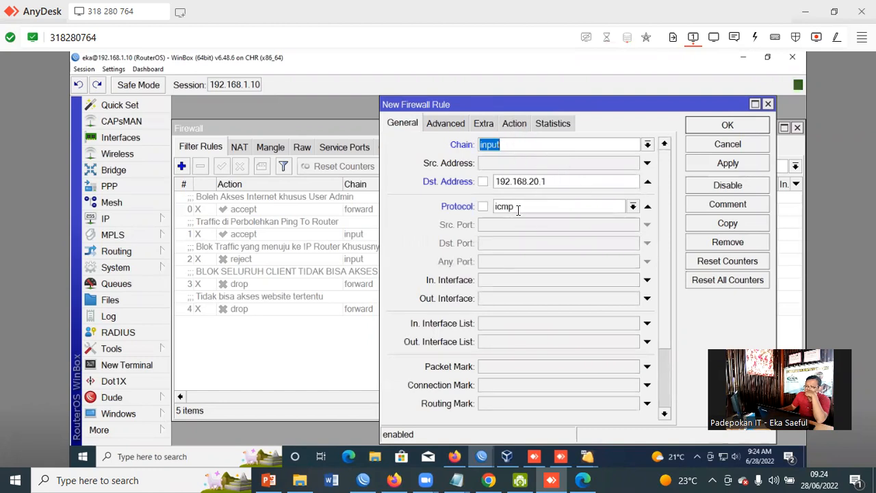
left_click(523, 125)
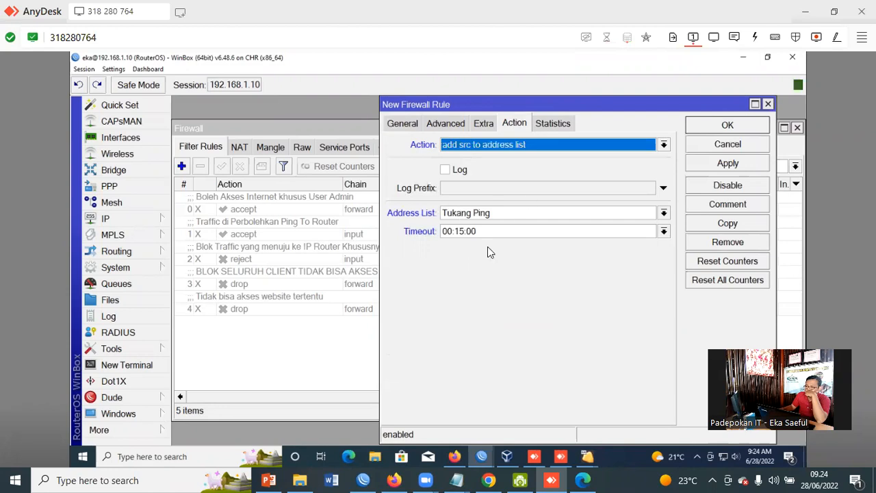
left_click(743, 125)
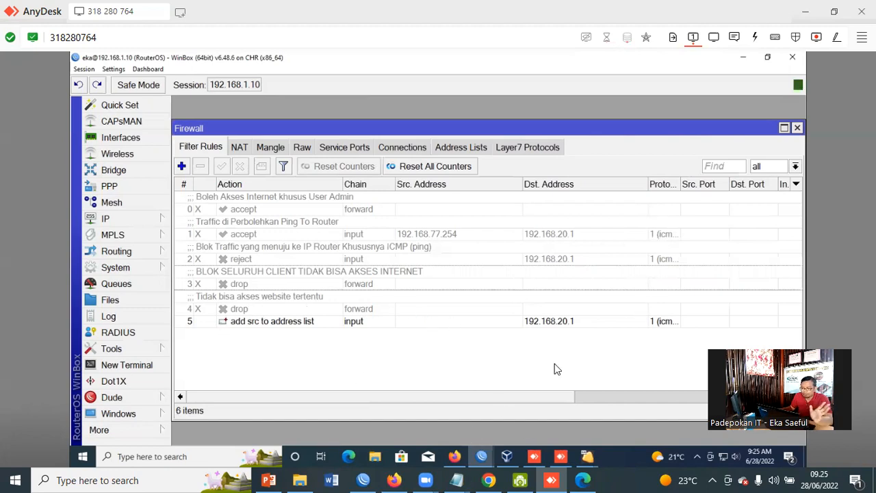
Switch to the Windows-8 virtual machine in VirtualBox and ping 192.168.20.1 twice from its command prompt, interrupting the first run.
left_click(515, 466)
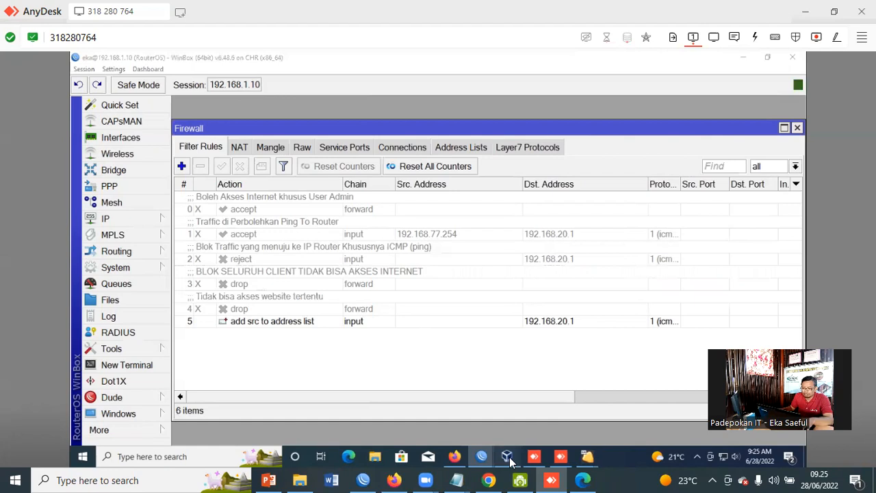
double_click(170, 148)
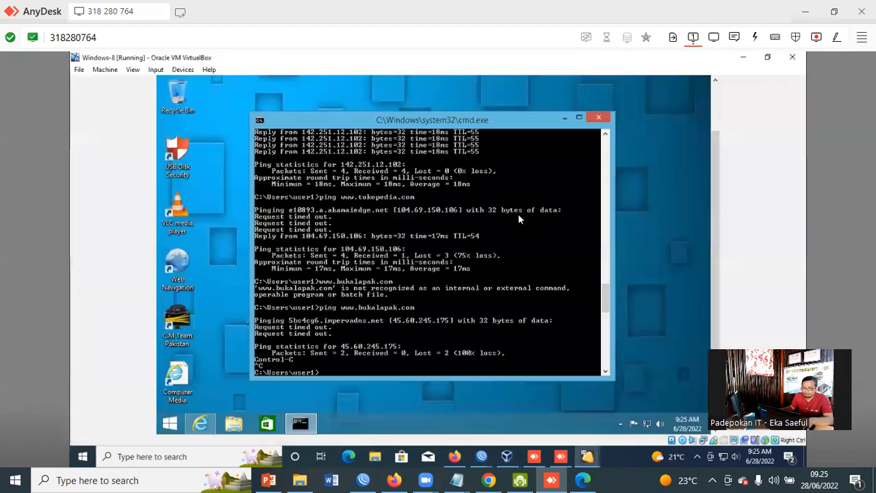
type("p")
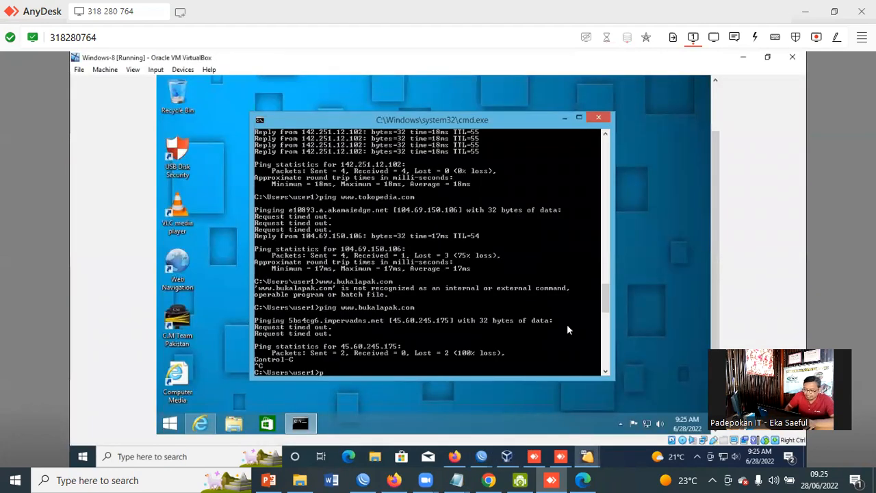
type("ing 1")
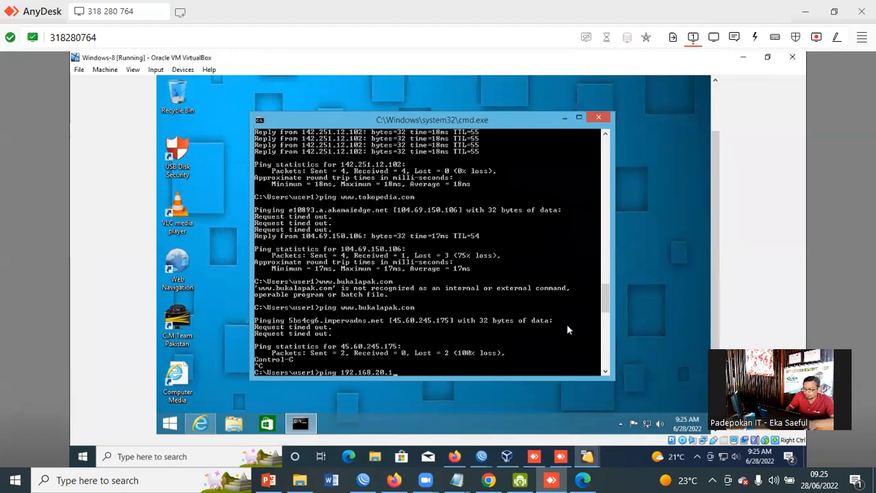
type("92.168.20.1")
key("Return")
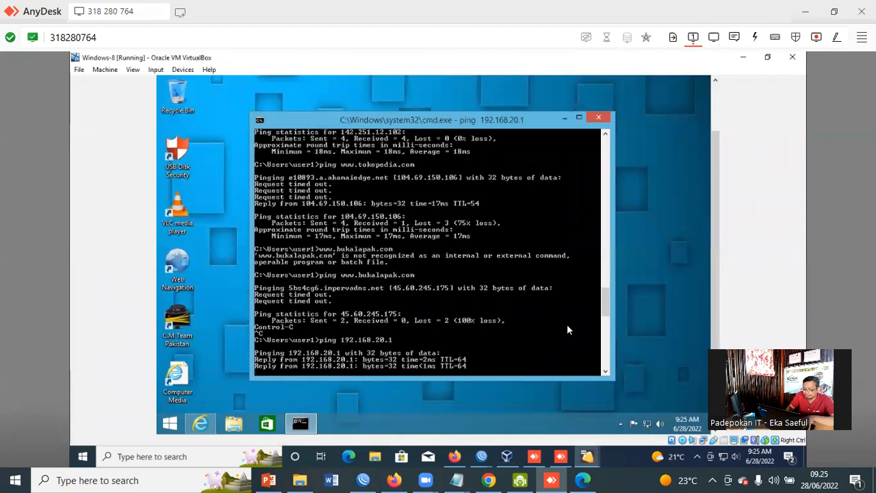
key("ctrl+c")
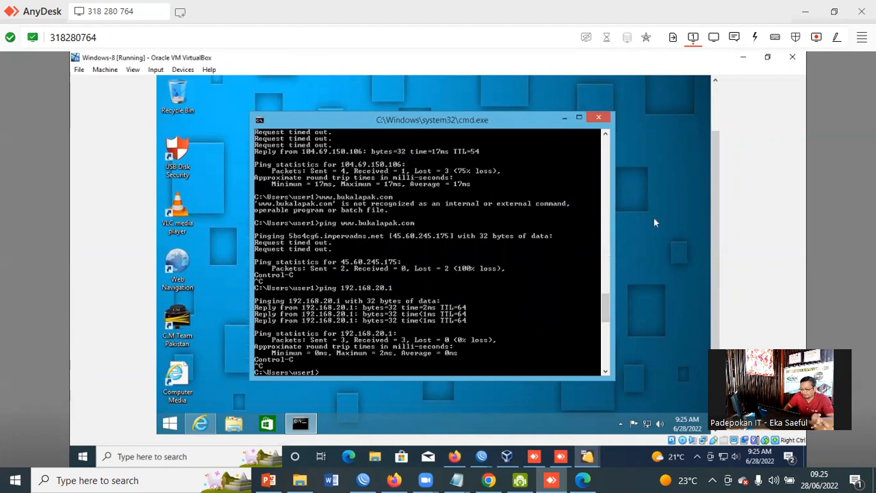
key("Up")
key("Return")
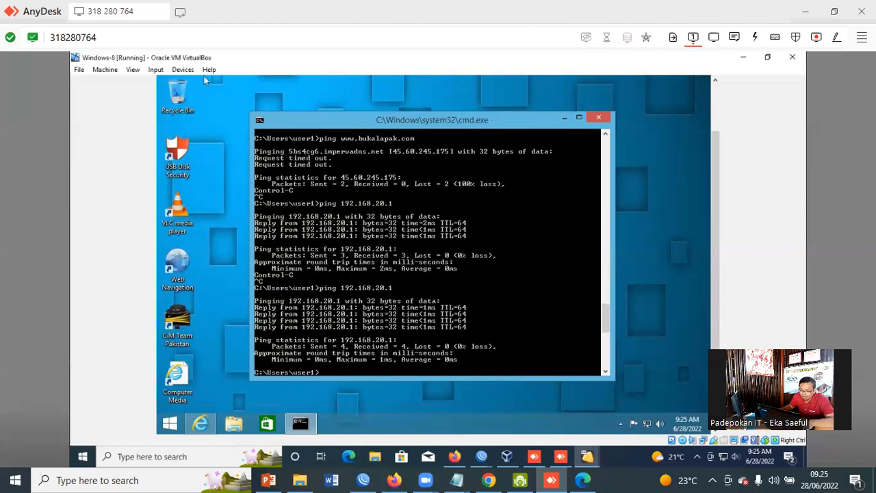
Switch back to WinBox and examine the Tukang Ping entry in the firewall's address lists.
left_click(481, 456)
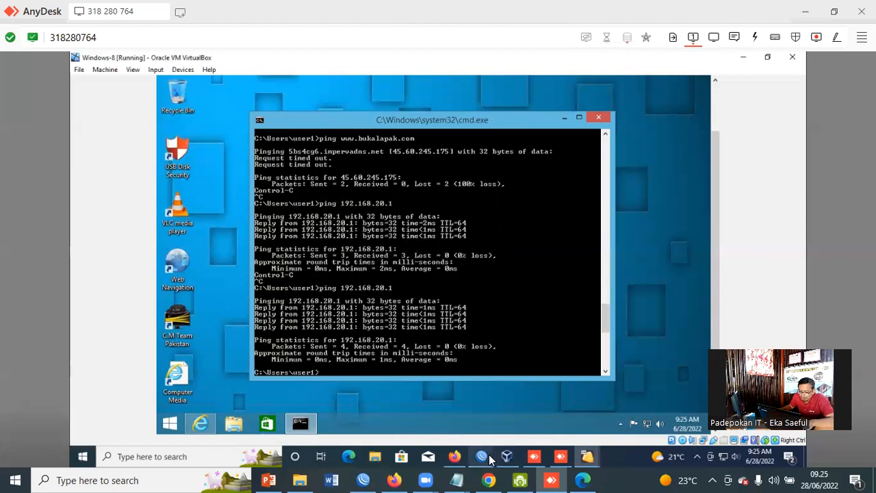
left_click(527, 431)
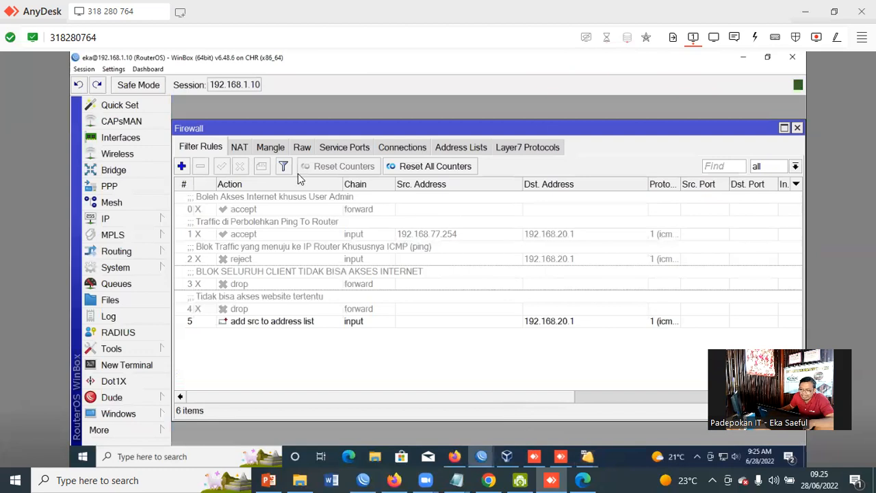
left_click(459, 148)
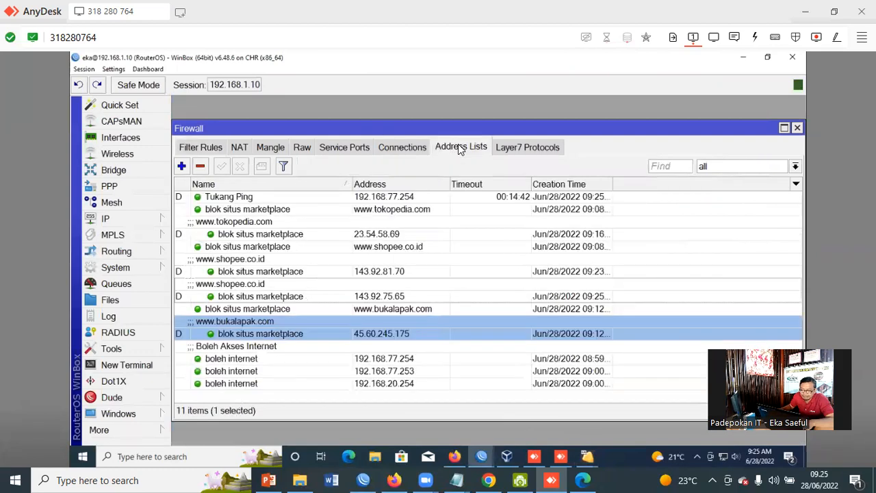
left_click(239, 199)
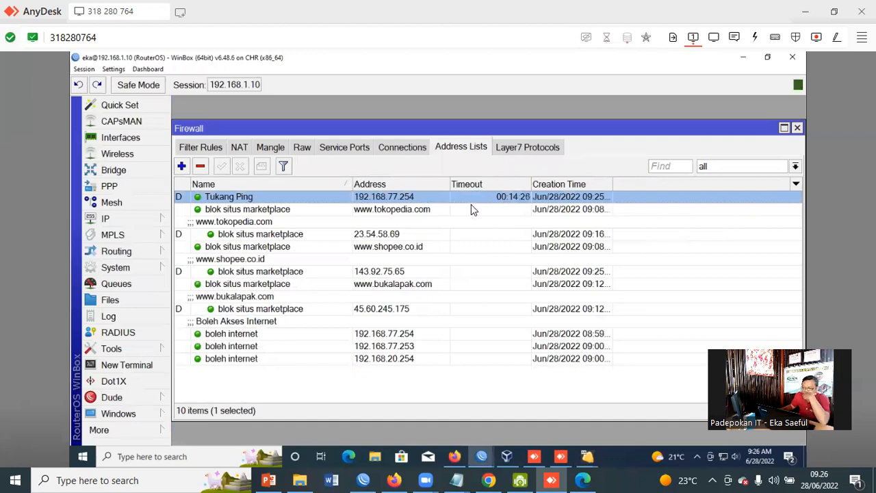
Start a new filter rule on the forward chain with Tukang Ping as its source address list.
left_click(195, 149)
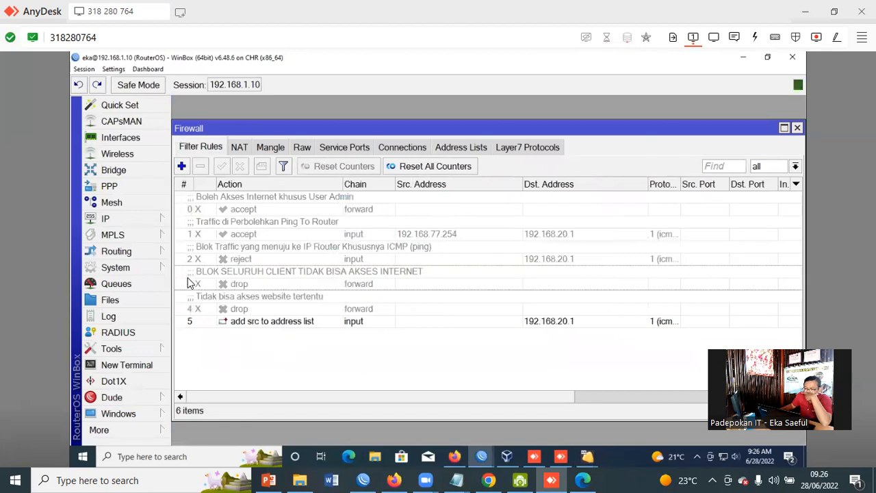
left_click(182, 168)
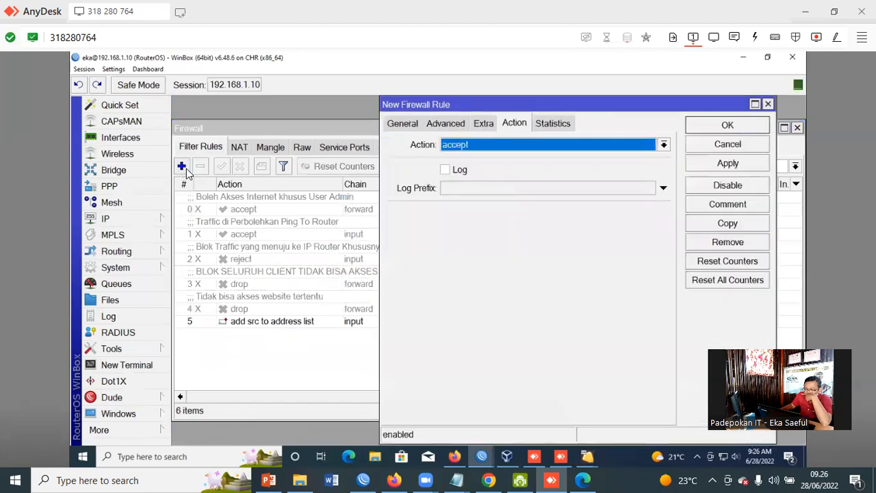
left_click(395, 130)
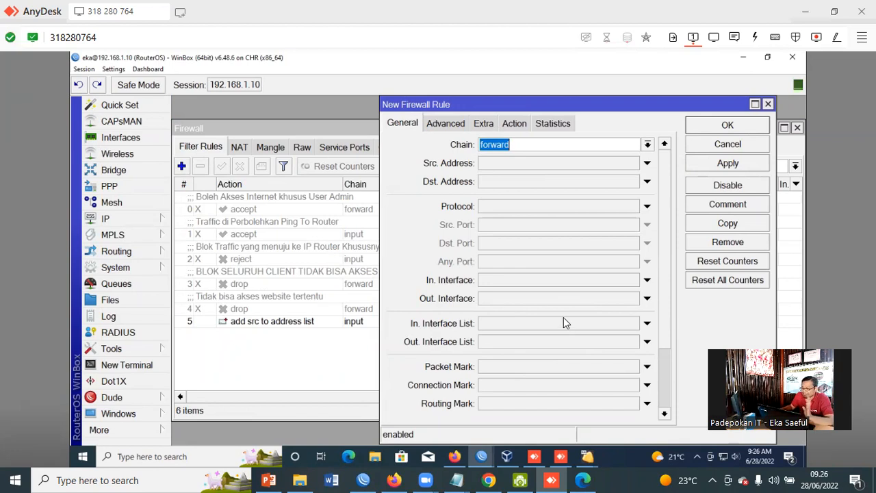
left_click(441, 123)
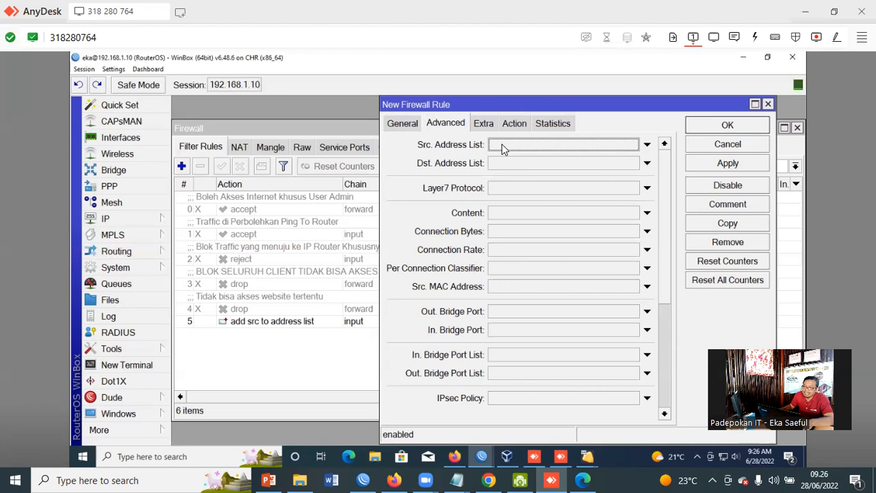
left_click(645, 146)
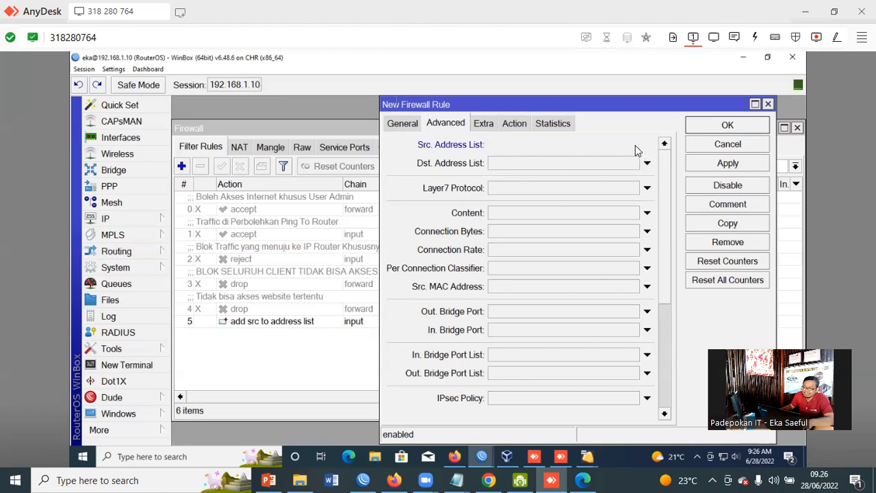
left_click(634, 144)
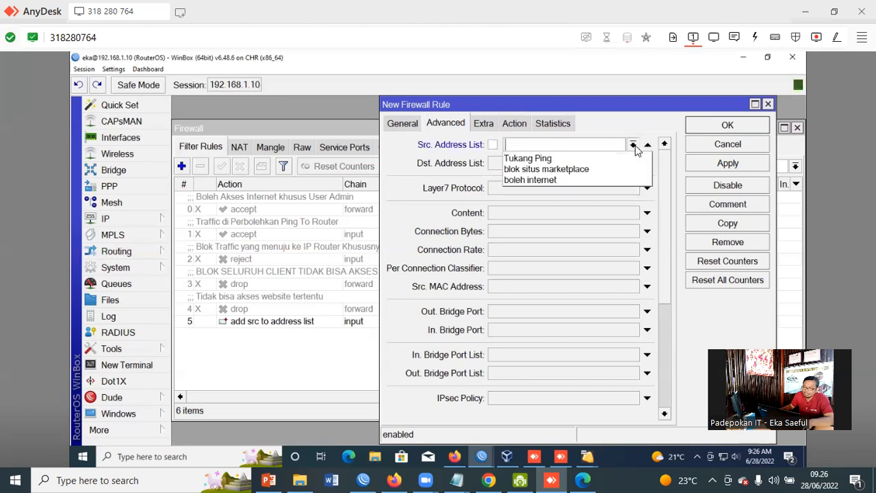
left_click(579, 161)
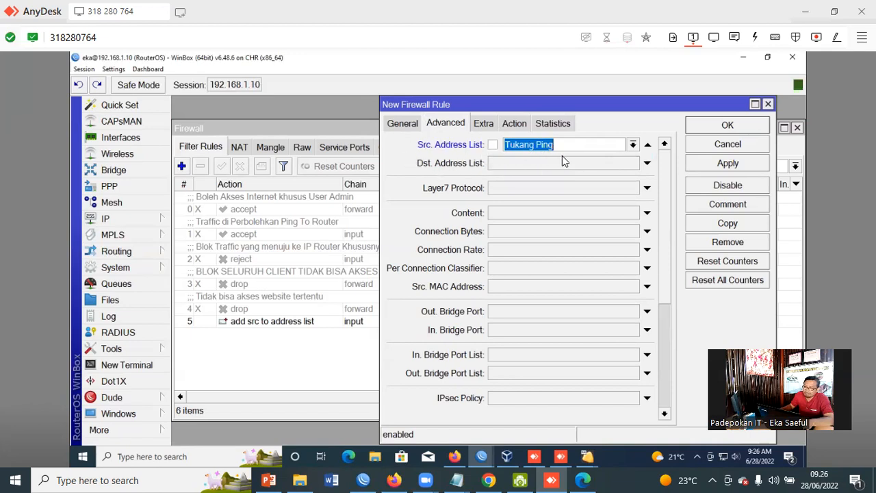
Set the new rule's action to drop.
left_click(515, 123)
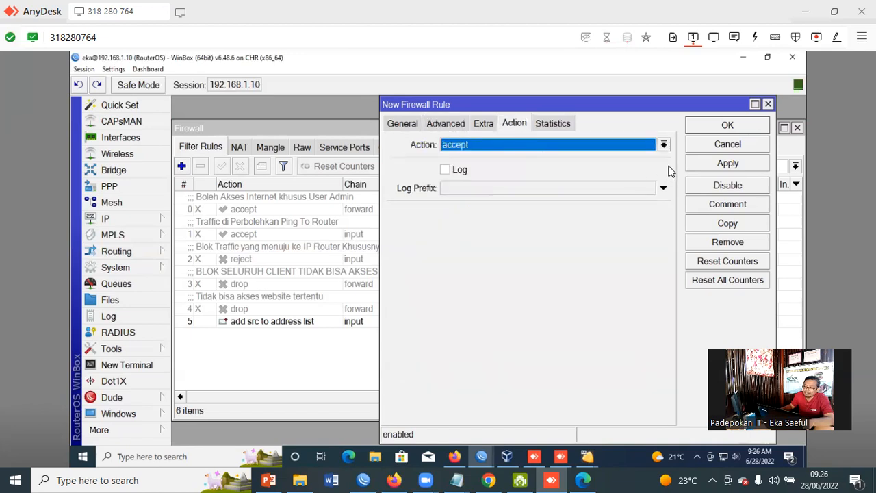
left_click(664, 148)
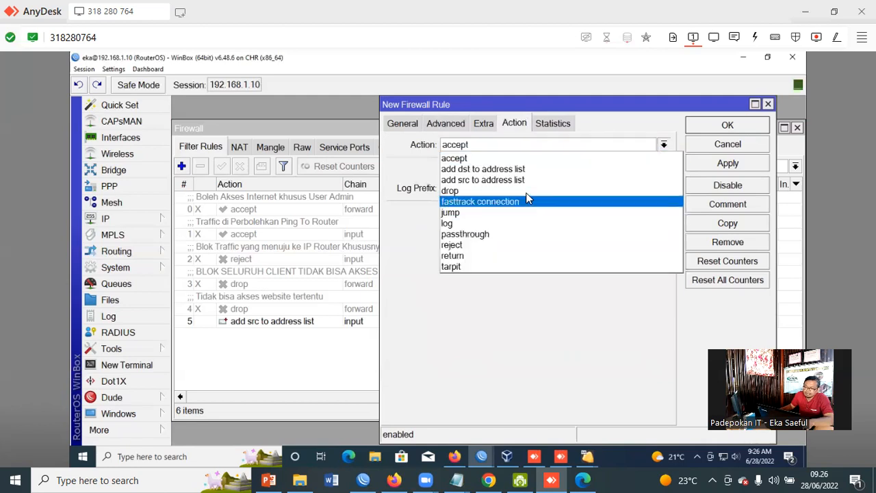
left_click(528, 201)
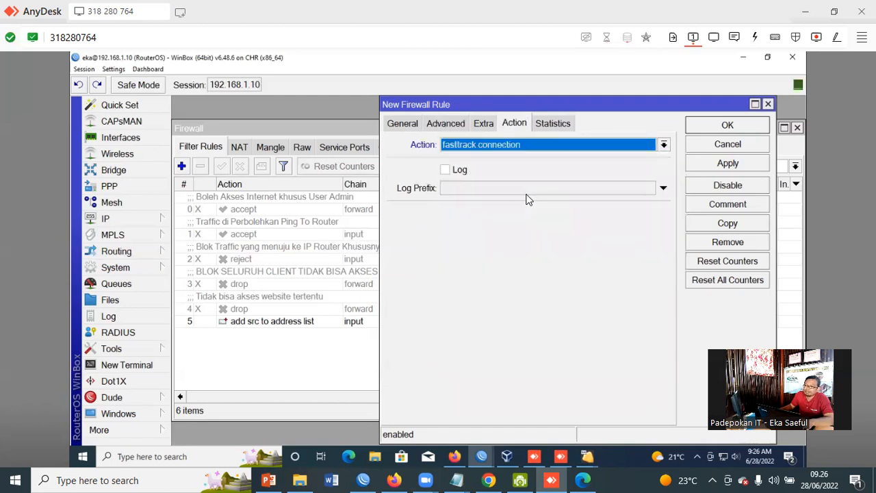
left_click(664, 149)
left_click(515, 191)
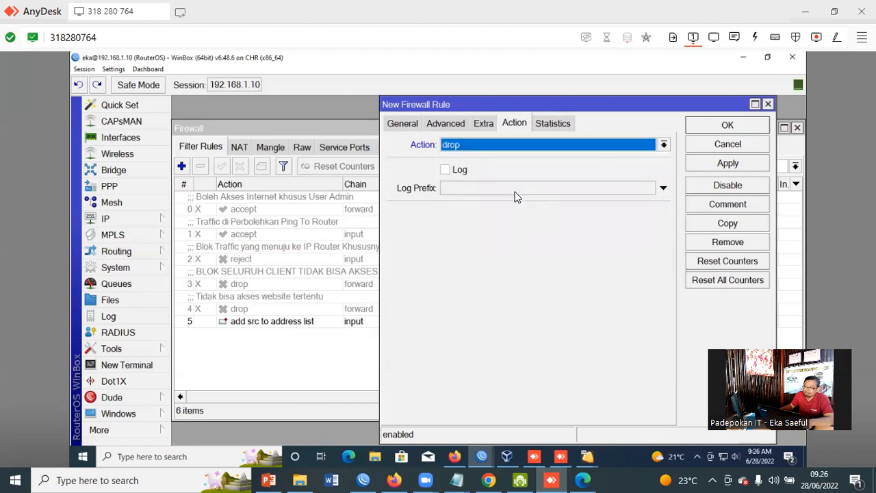
Recheck the drop rule's chain, source address list and action, and save the rule.
left_click(409, 124)
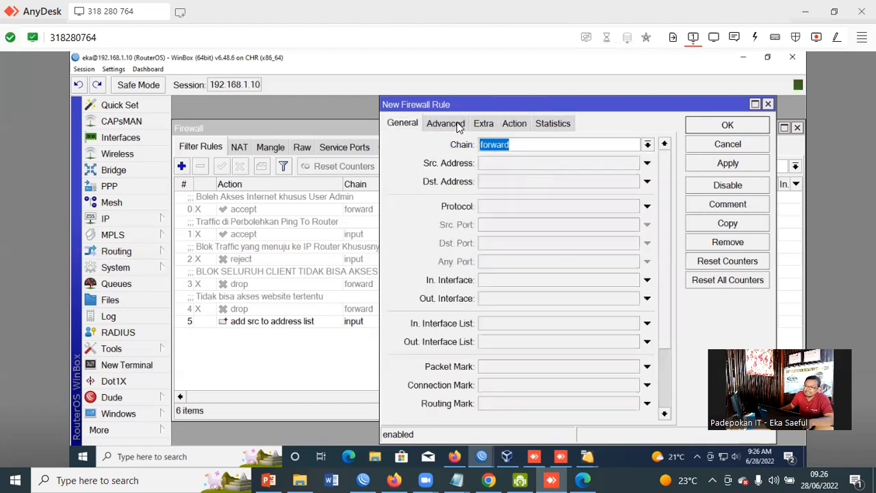
left_click(456, 123)
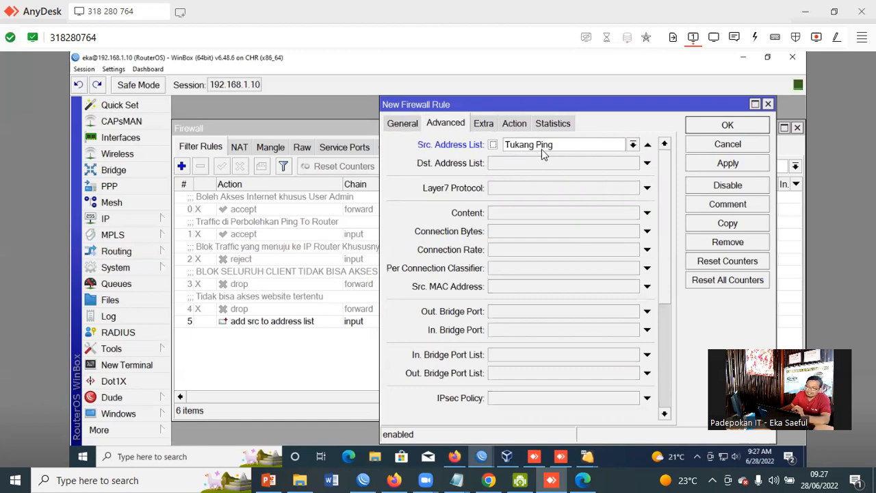
left_click(515, 124)
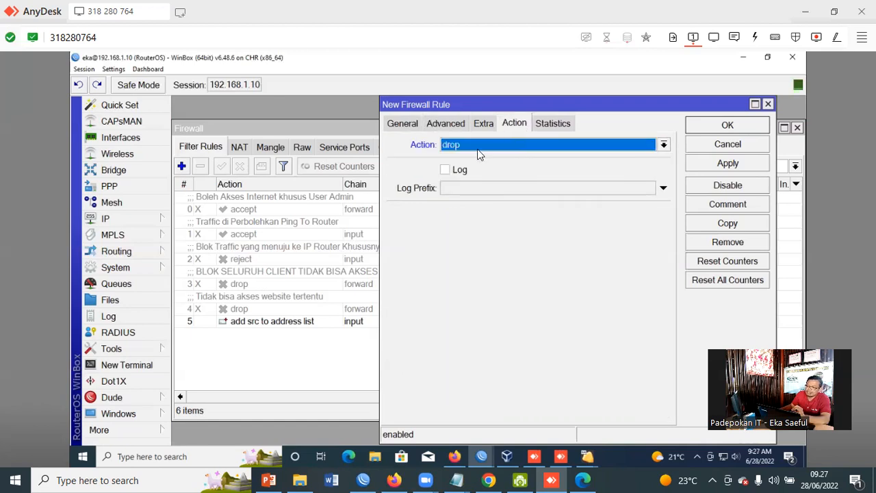
left_click(729, 165)
left_click(733, 126)
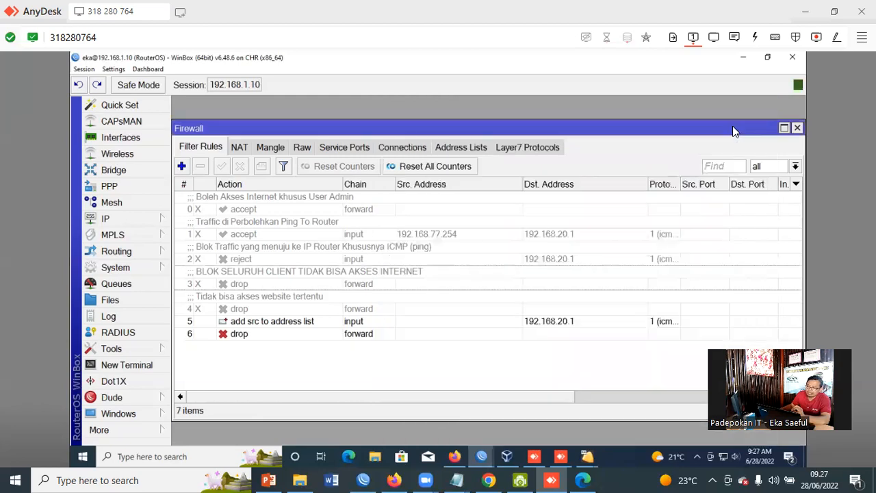
left_click_drag(520, 396, 441, 391)
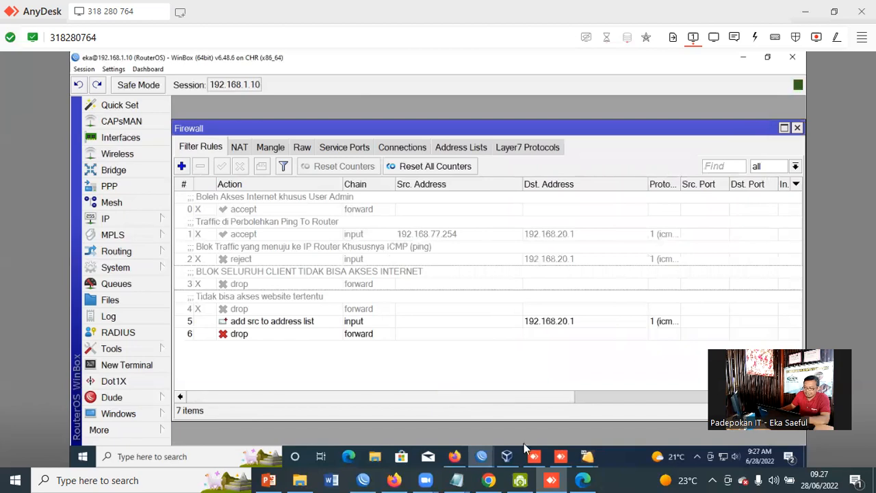
Switch to the Windows-8 virtual machine in VirtualBox and ping 192.168.20.1 again from its command prompt.
left_click(506, 457)
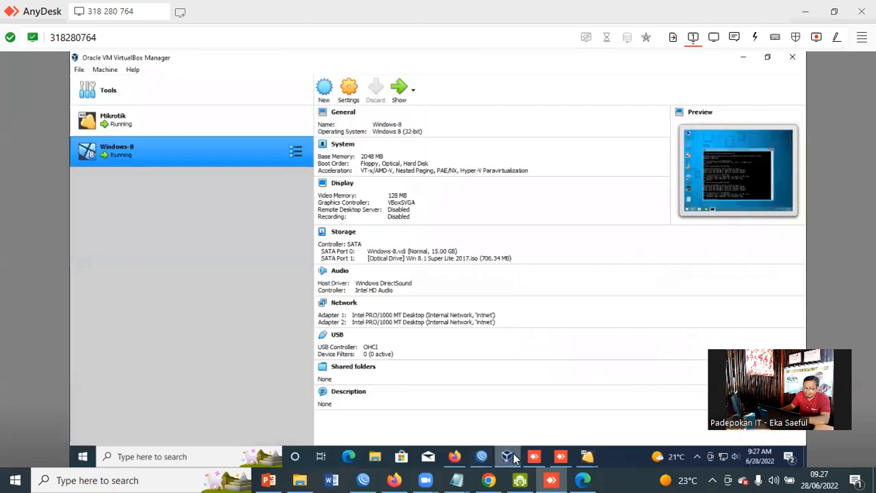
double_click(212, 161)
key("Up")
key("Return")
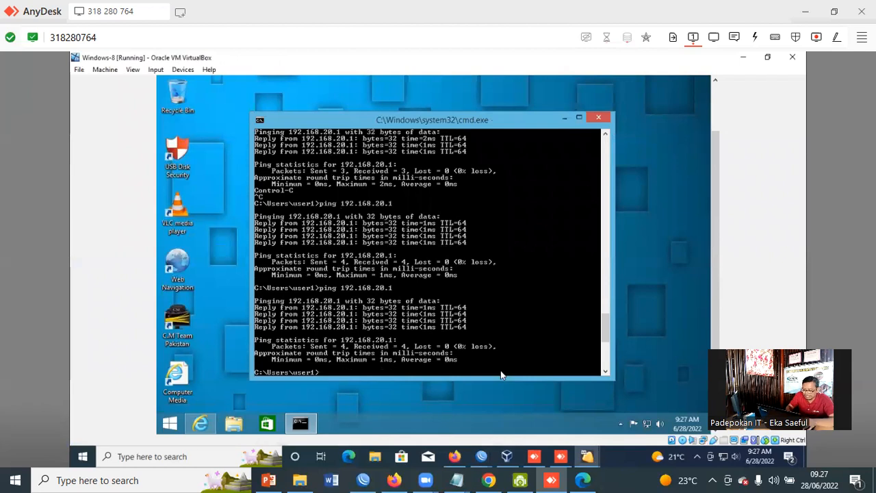
Test the client's internet access by pinging google.com and opening the Computer Media web shortcut on the desktop.
type("g google.com")
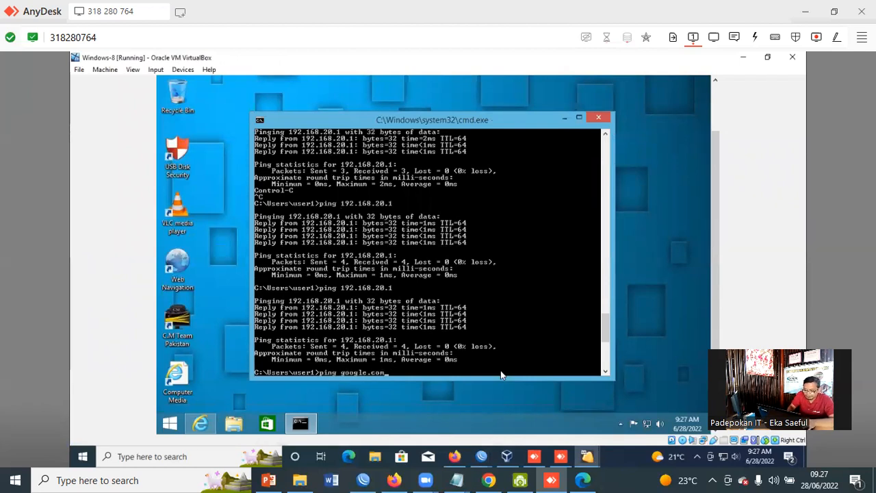
key("Return")
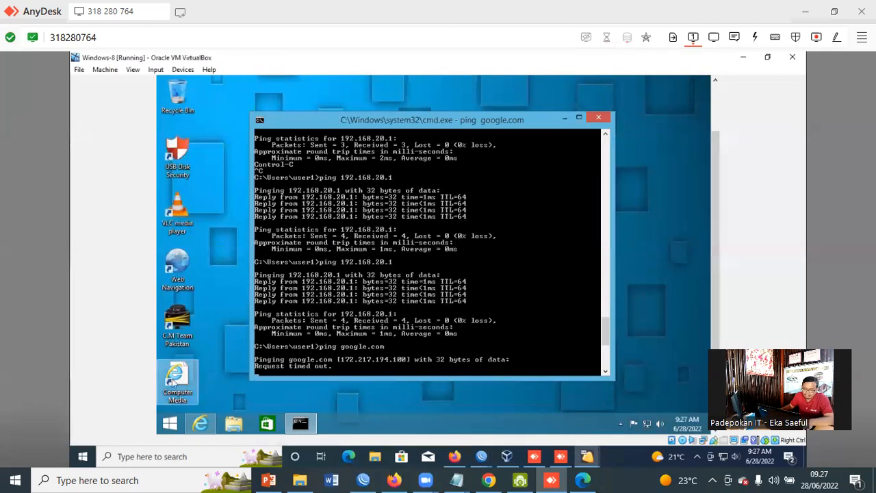
double_click(177, 376)
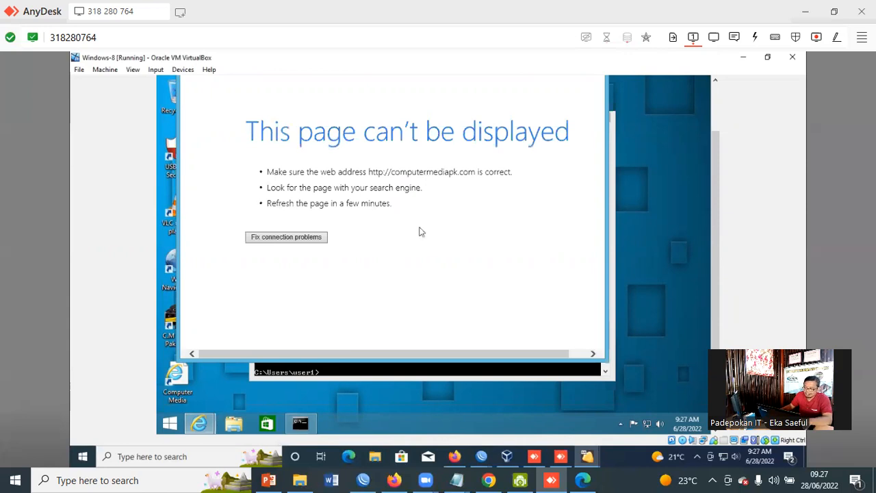
Switch back to WinBox and examine the new drop rule and the Tukang Ping entry in the address lists.
left_click(480, 453)
left_click(522, 422)
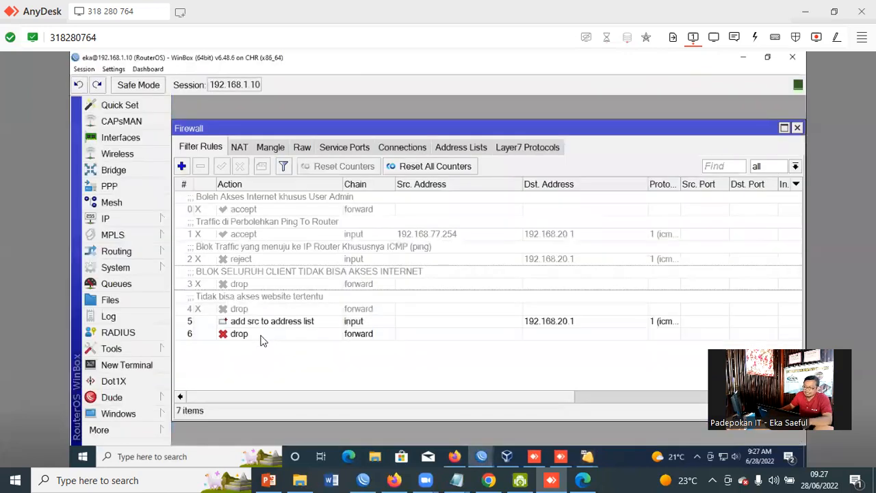
left_click(260, 337)
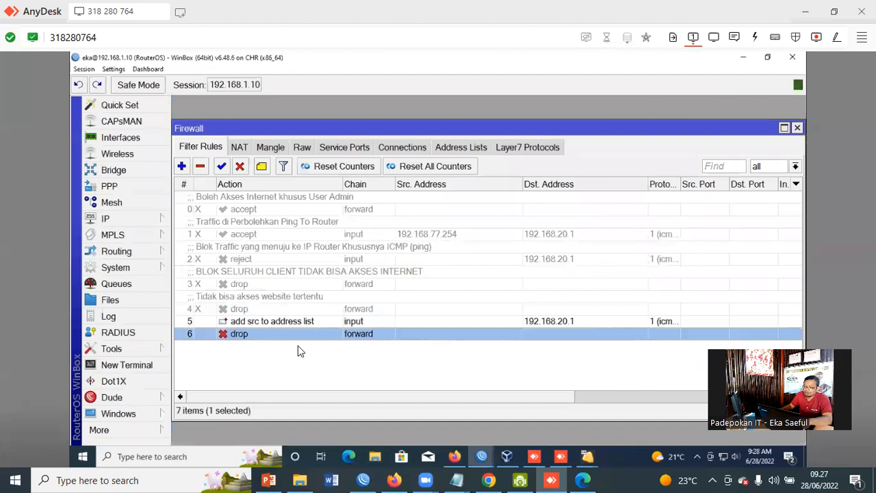
left_click_drag(478, 416, 274, 340)
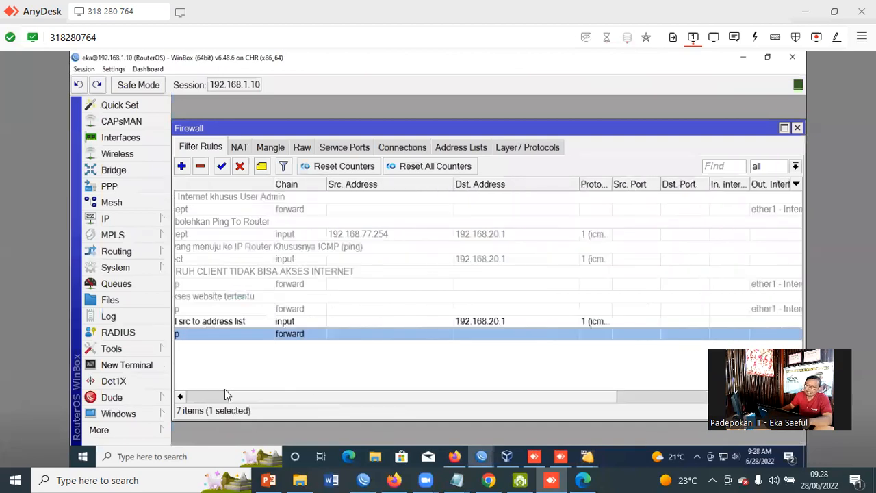
left_click(481, 150)
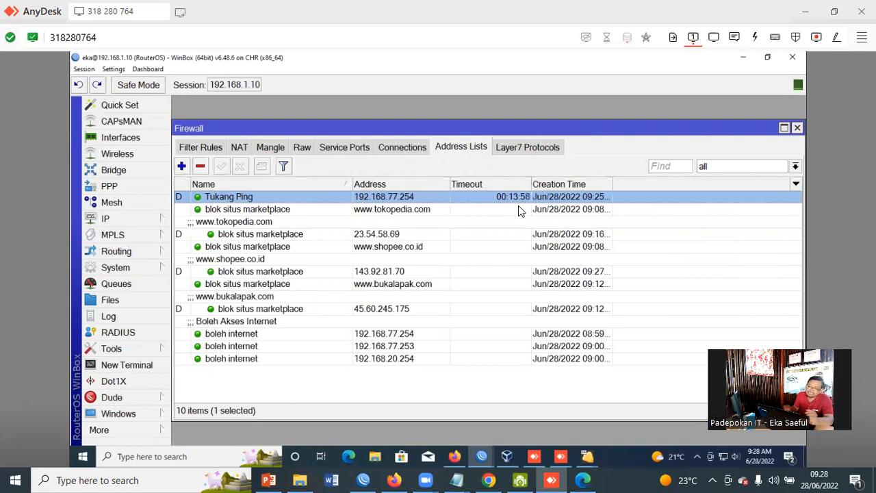
Add the comment "Penggabungan Chain Input dan Forward" to the filter rule that adds sources to the address list.
left_click(191, 148)
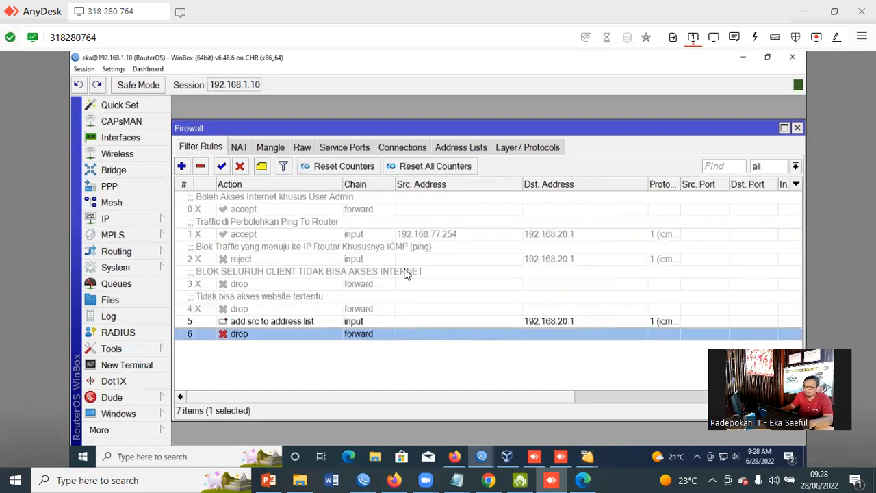
left_click(302, 322)
left_click(262, 166)
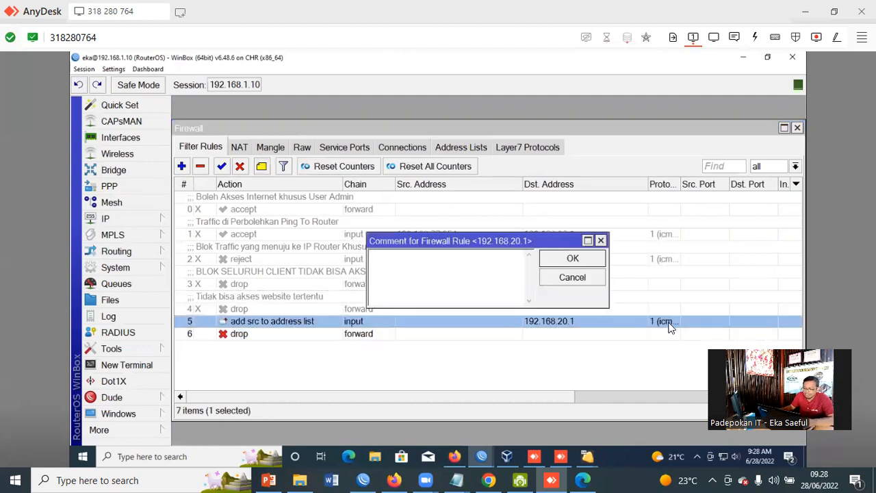
type("Penggabungan Chain Input d")
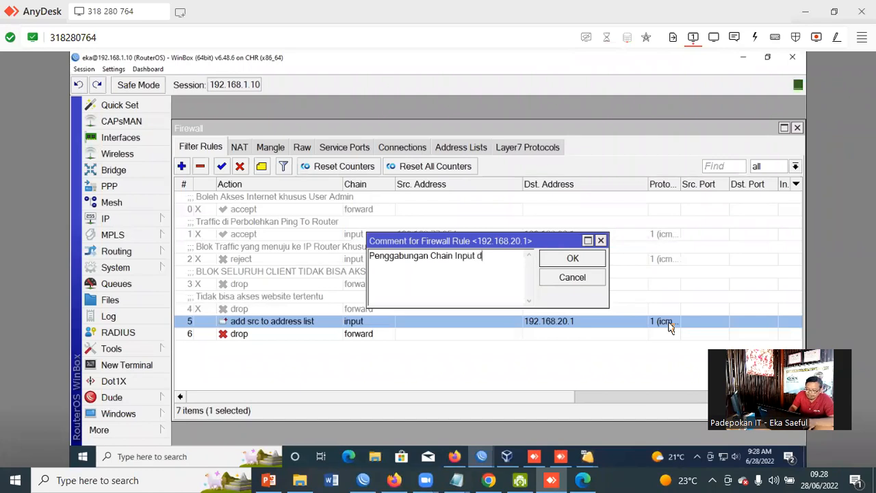
type("an Forward")
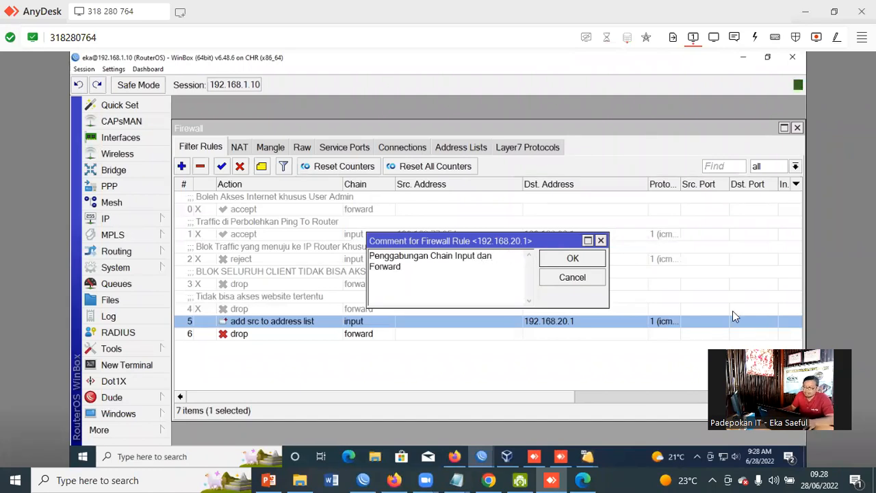
left_click(598, 261)
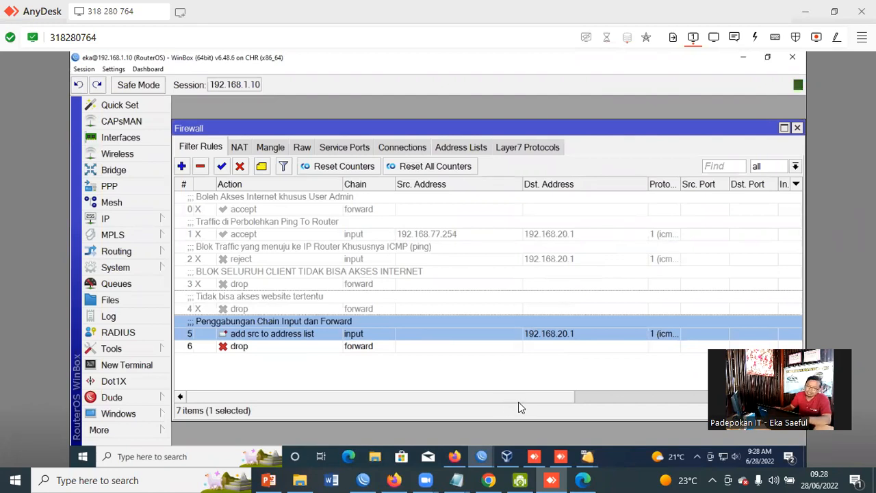
left_click(356, 347)
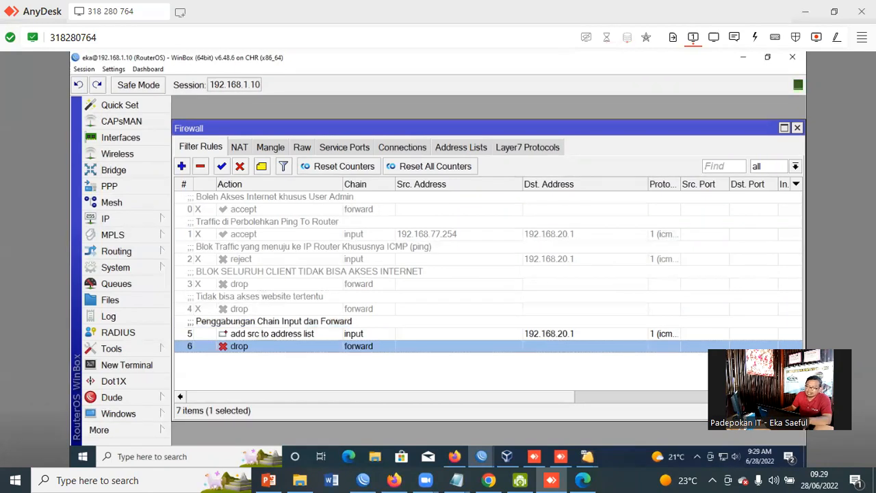
Switch to the MikroTik firewall module PDF in Edge and review the Lab 2 case study and its configuration steps.
left_click(583, 479)
scroll(518, 313, "up", 10)
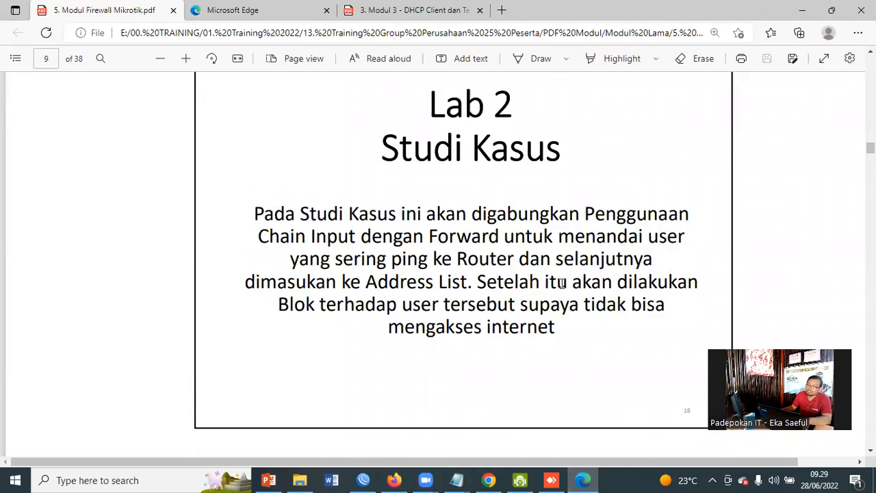
scroll(566, 289, "down", 5)
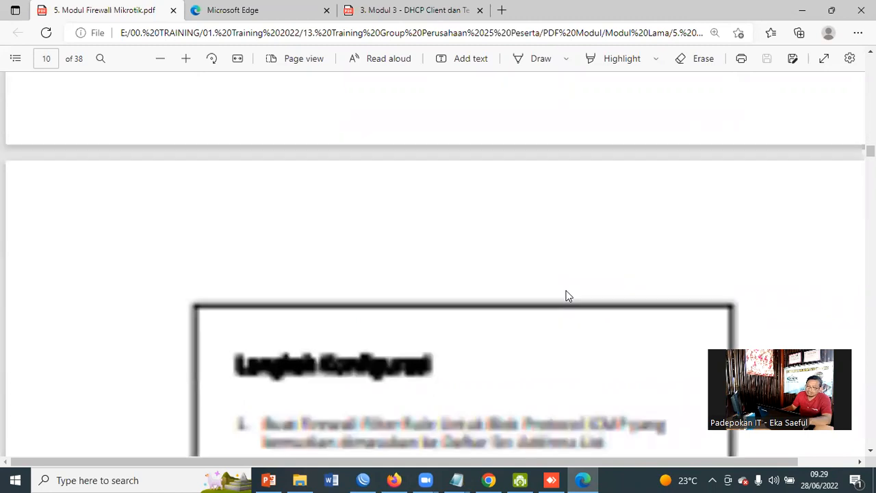